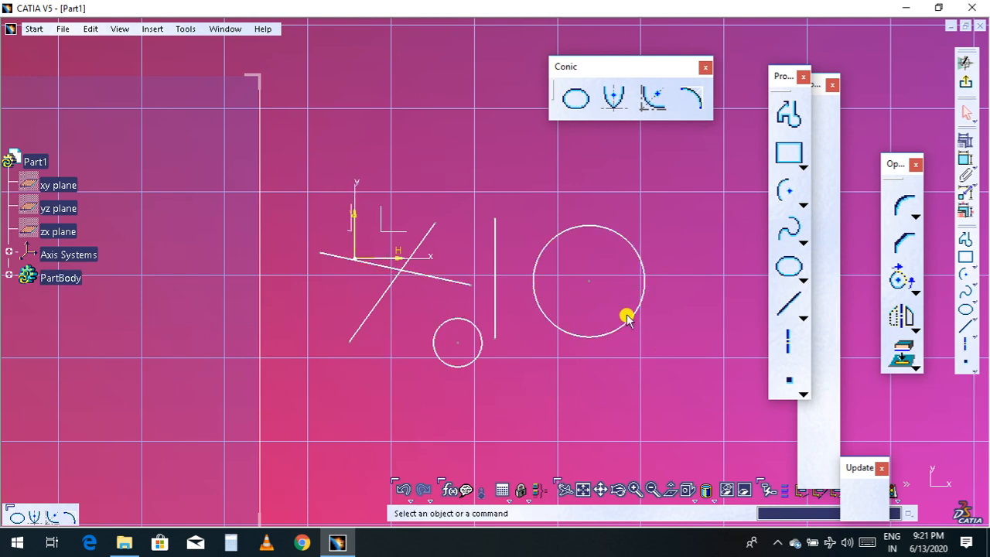
middle_drag(618, 382, 484, 379)
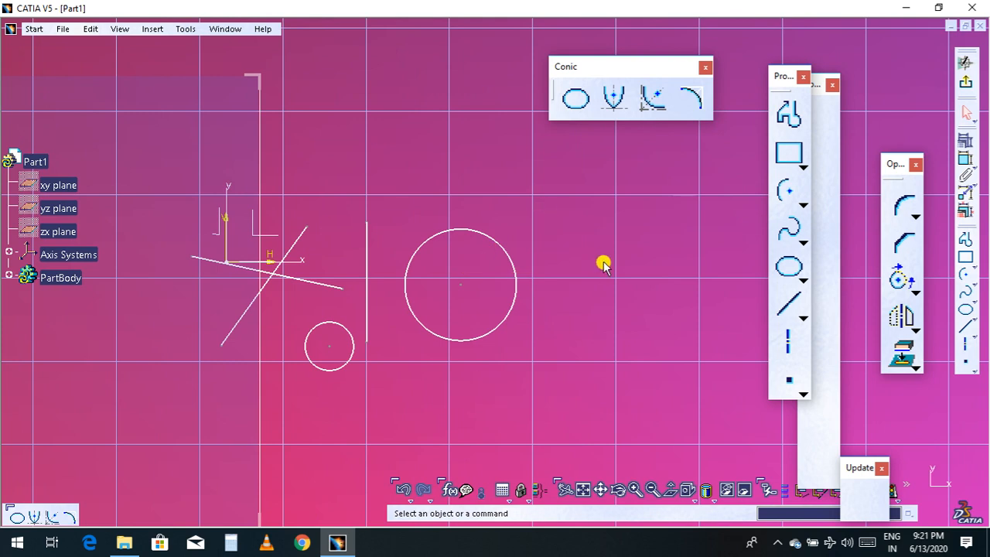
click(154, 32)
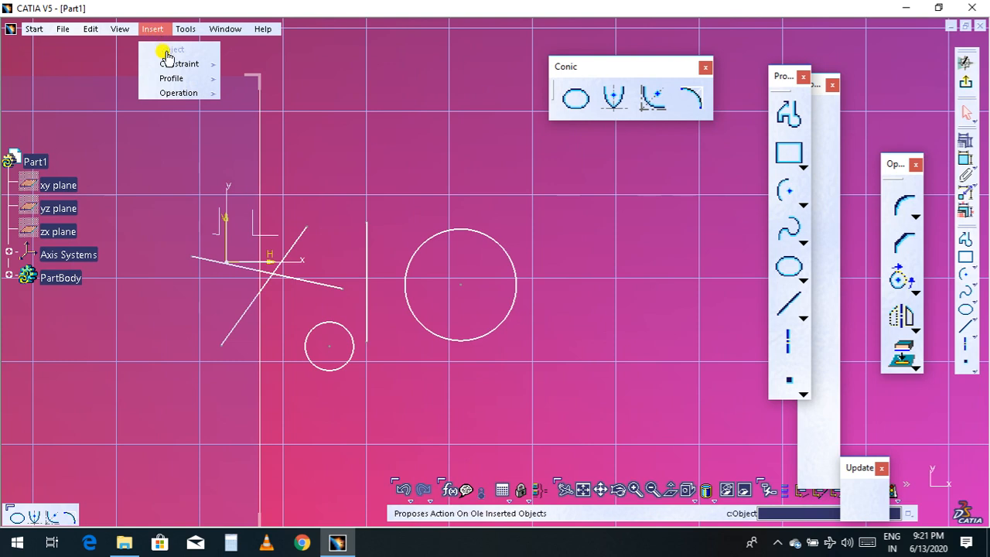
mouse_move(188, 95)
mouse_move(290, 141)
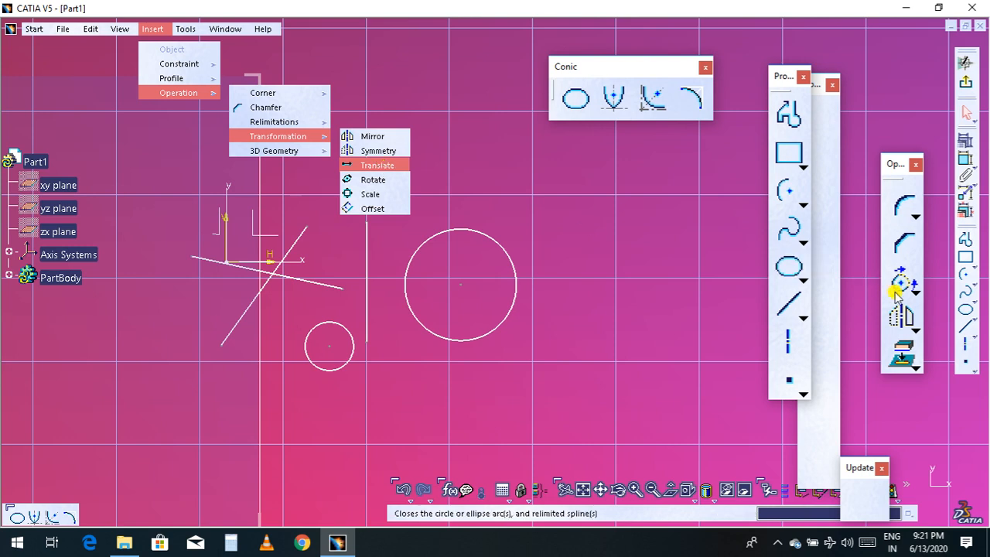
right_click(966, 350)
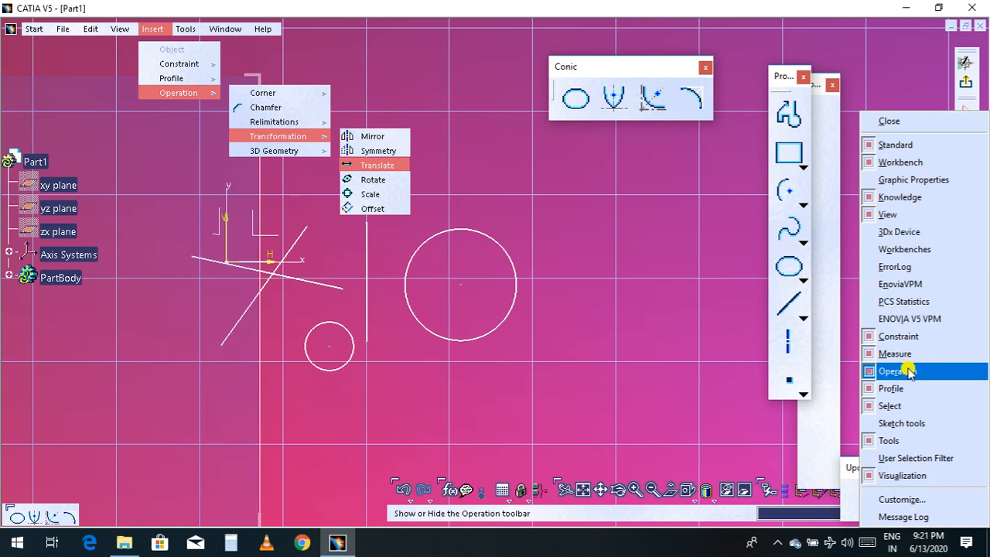
click(719, 307)
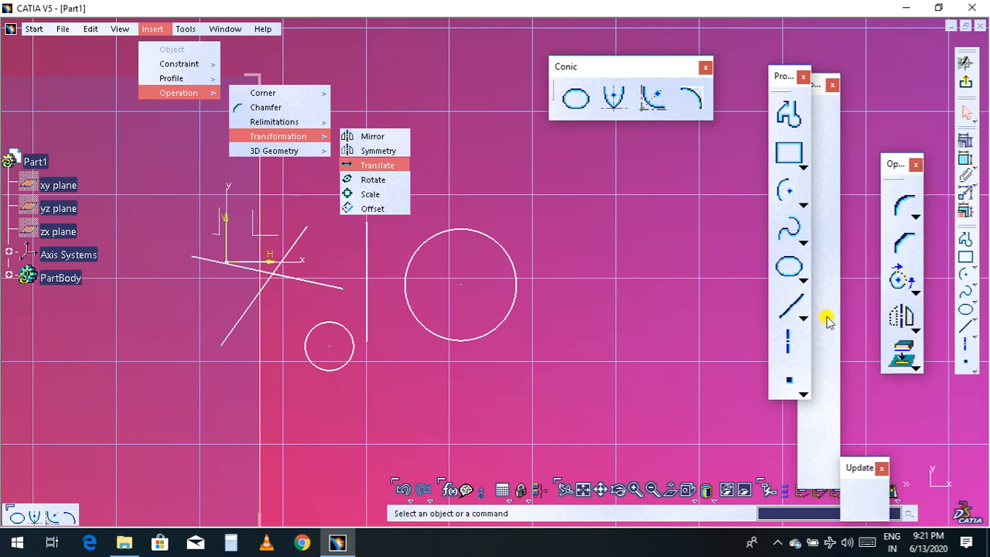
Translate the large circle down and to the right of its original place in the sketch, with Duplicate mode turned off
click(915, 328)
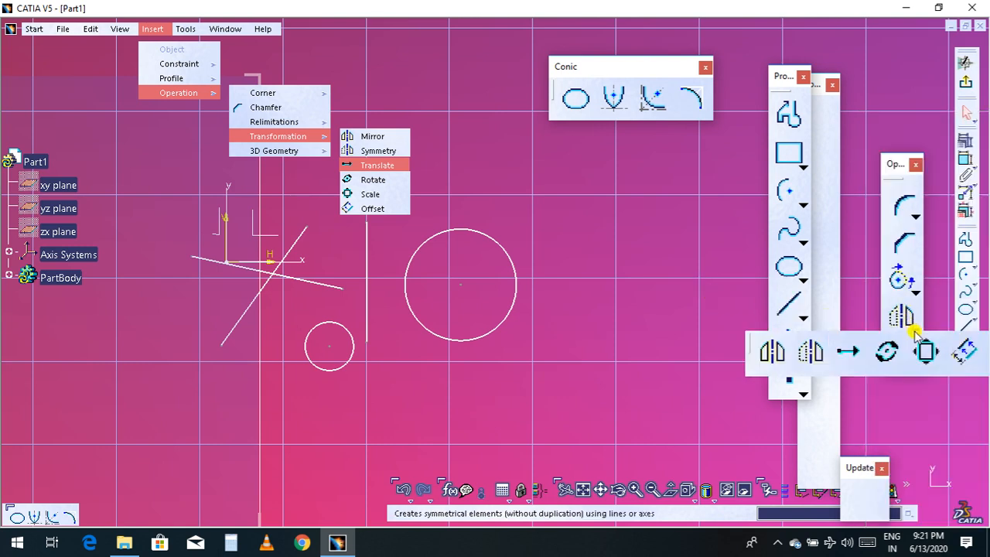
click(851, 353)
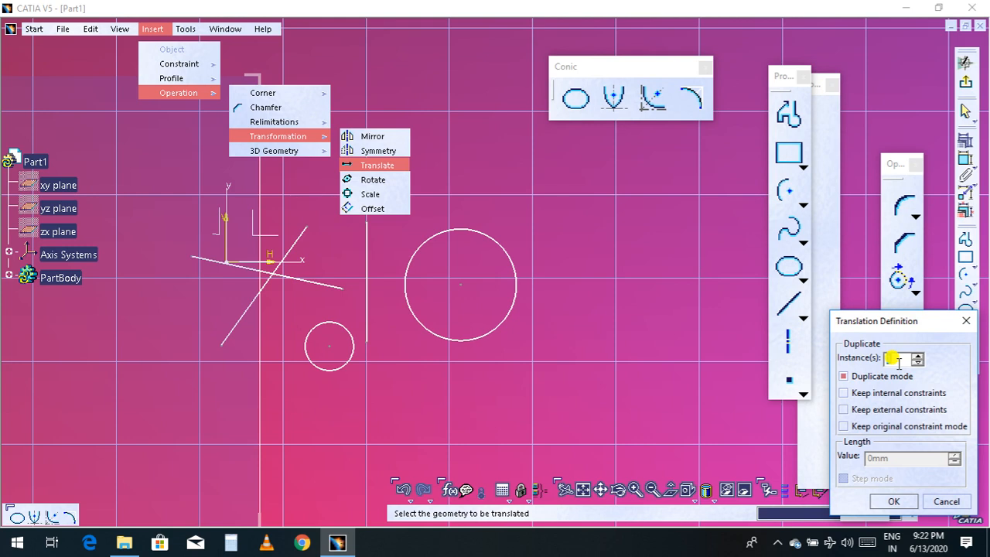
double_click(895, 358)
click(864, 377)
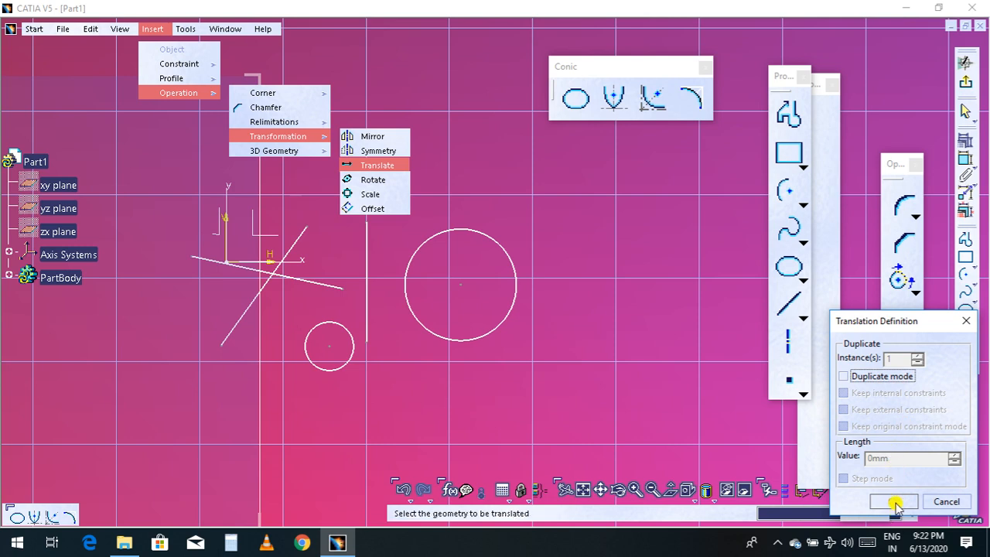
click(874, 377)
click(876, 379)
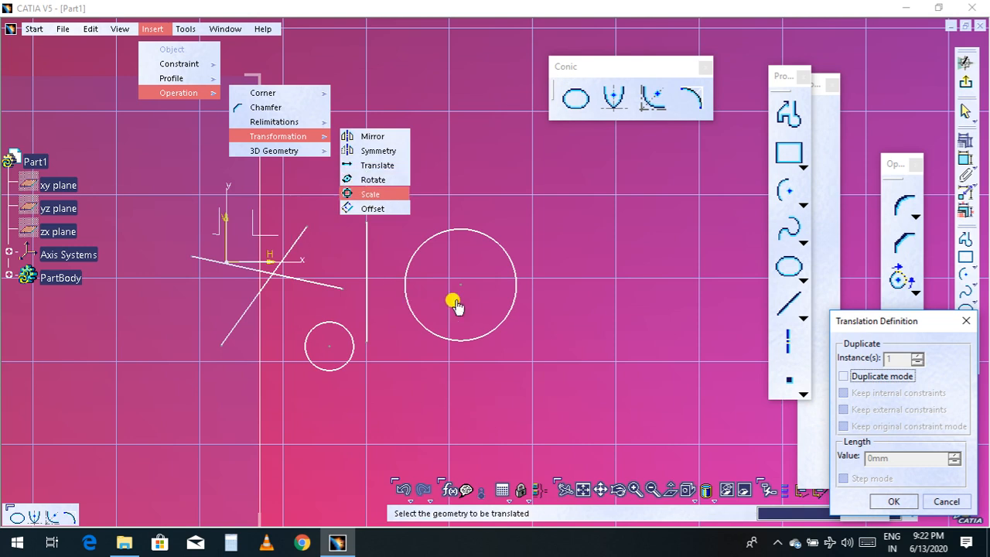
click(512, 292)
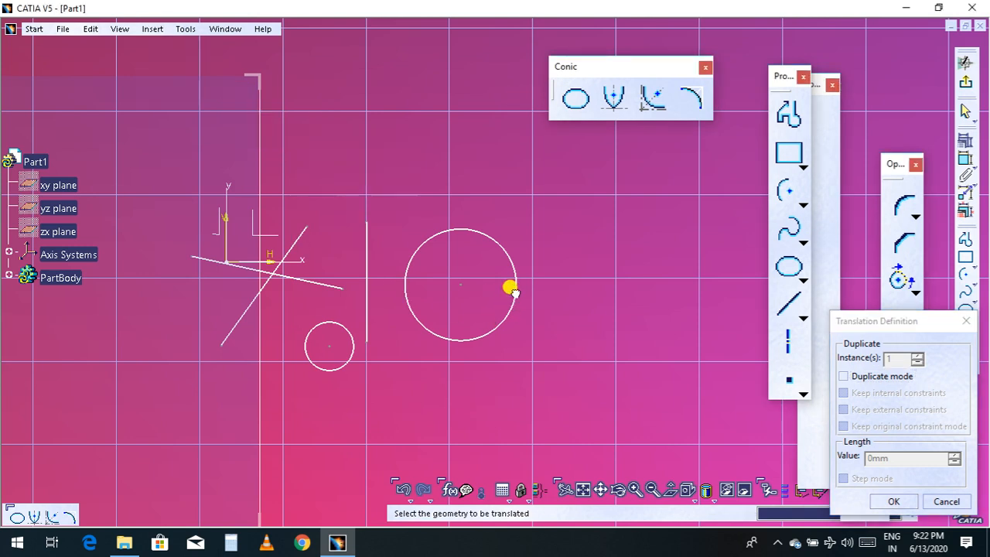
click(514, 291)
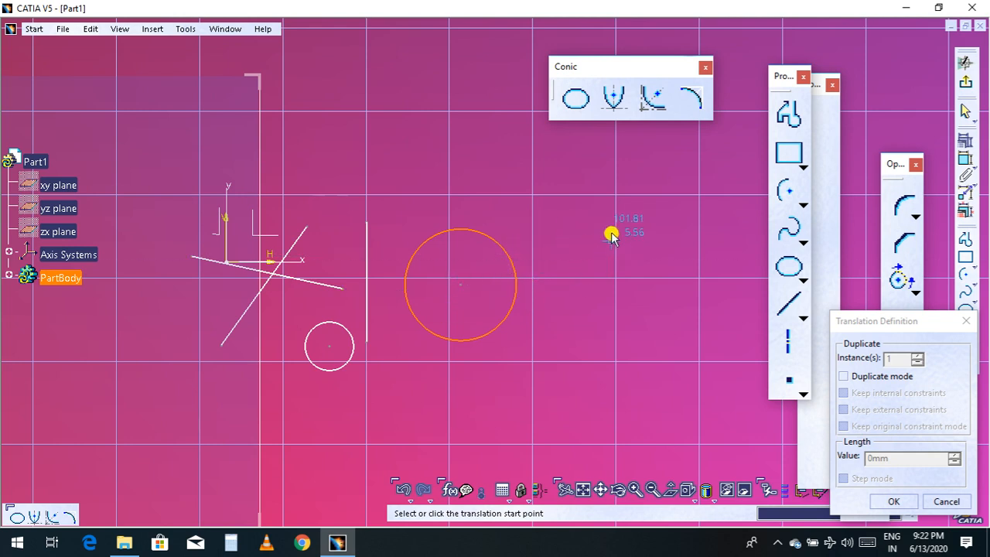
click(584, 170)
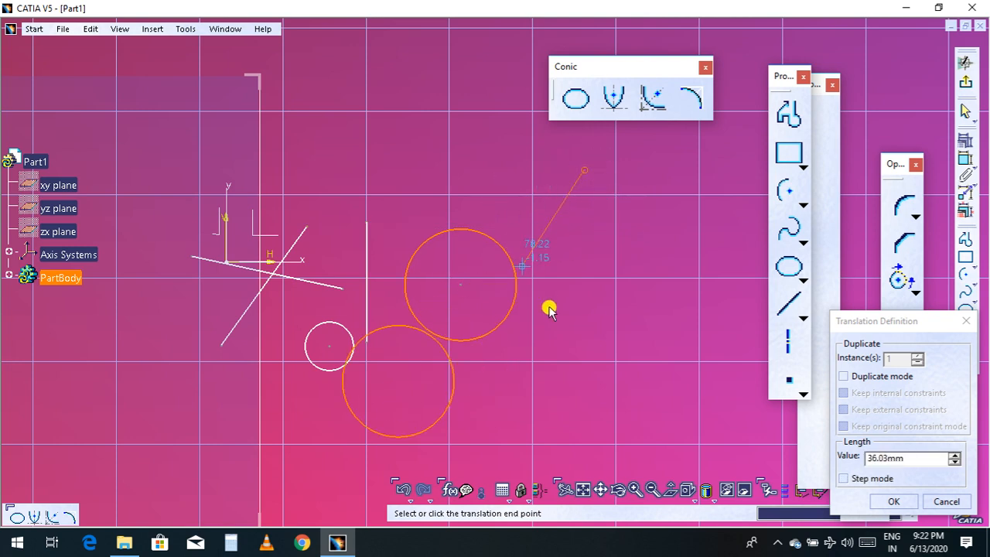
click(682, 302)
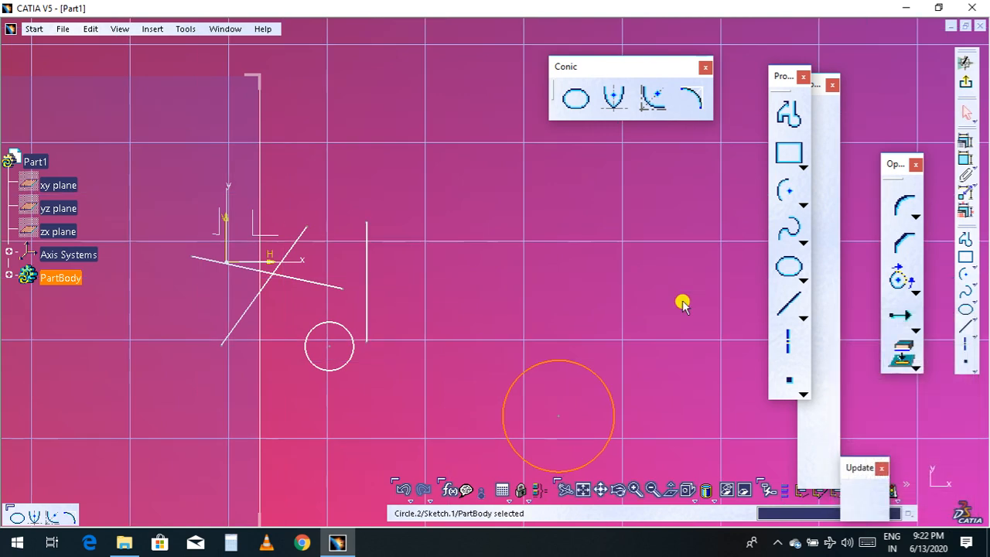
middle_drag(658, 369, 625, 297)
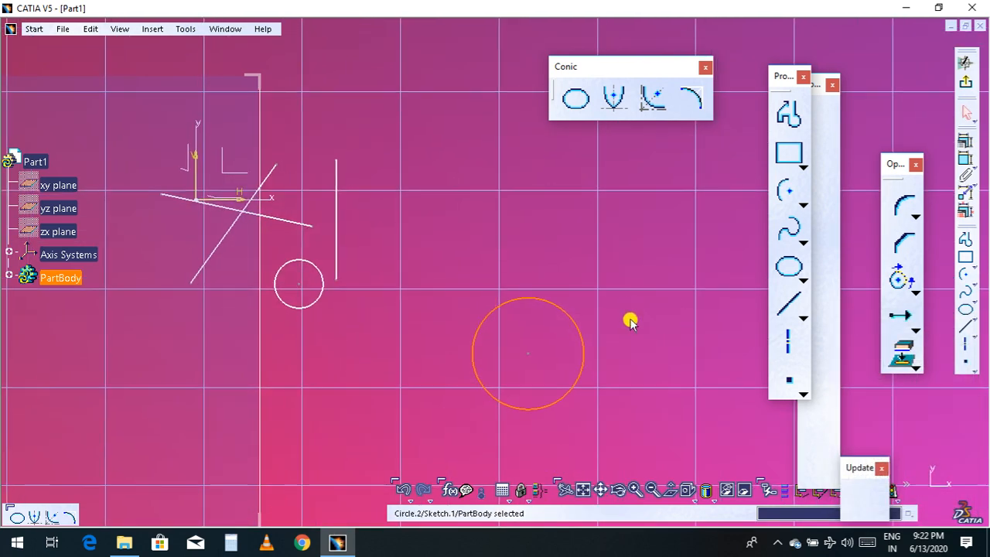
middle_drag(641, 349, 695, 394)
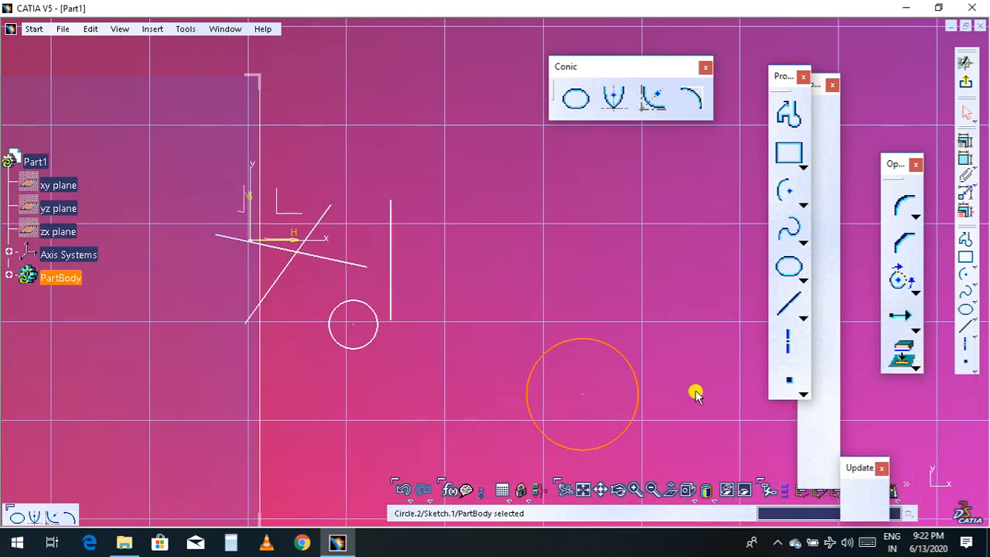
click(637, 312)
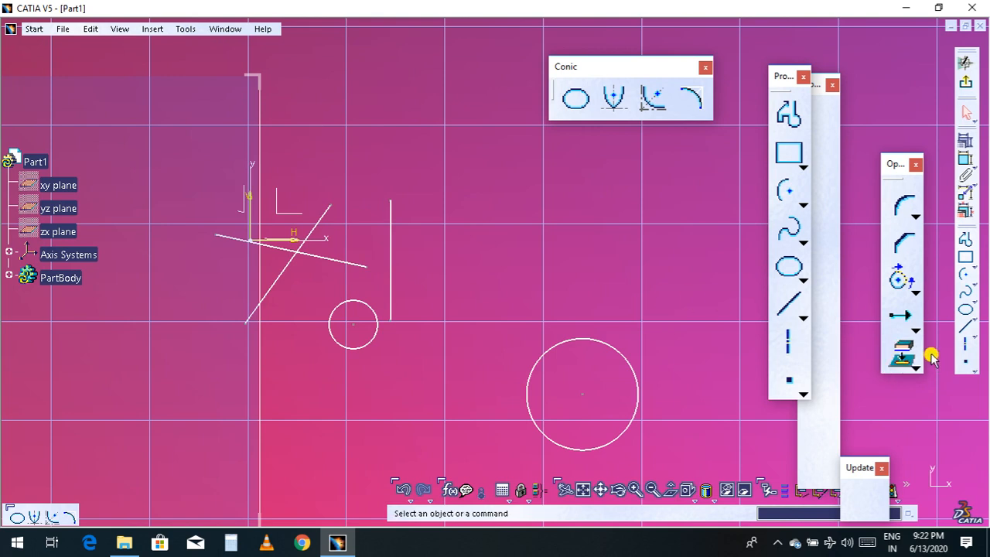
Translate the small circle without duplication from its own center to the large circle's center, making the two circles concentric
click(903, 320)
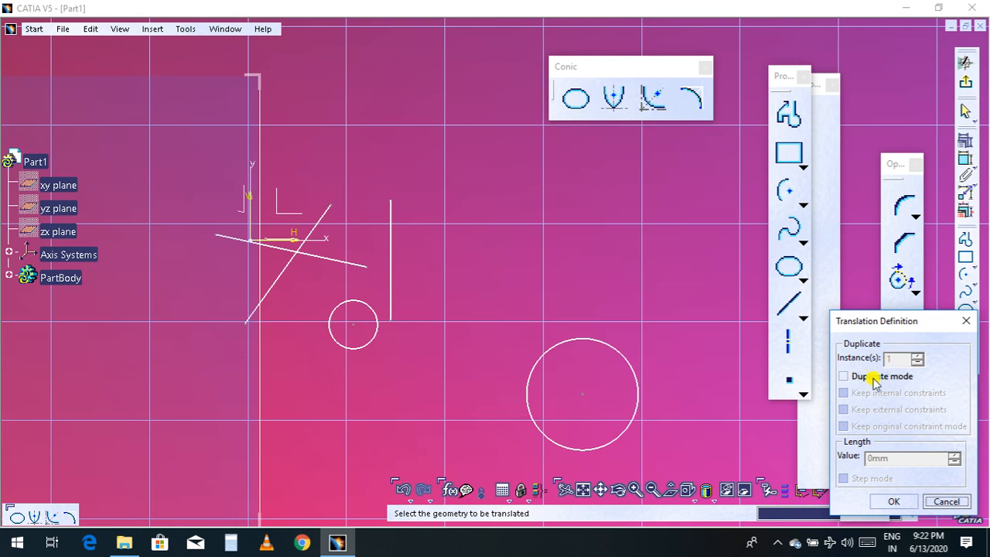
click(353, 299)
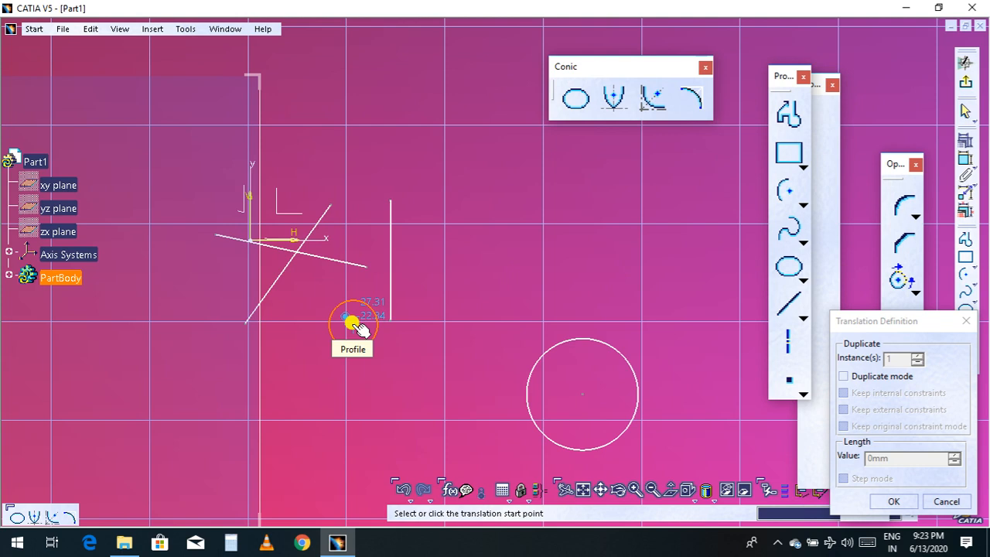
click(352, 323)
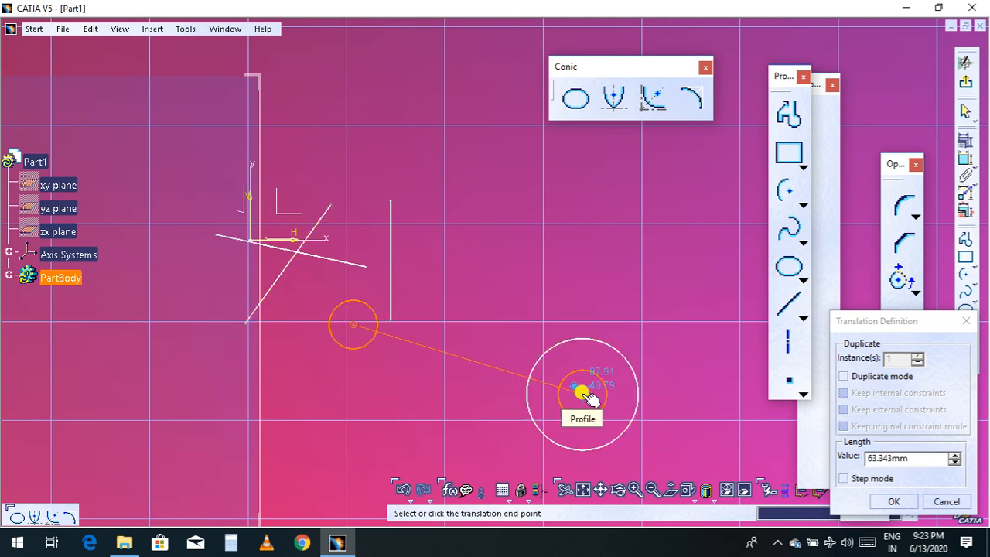
click(872, 457)
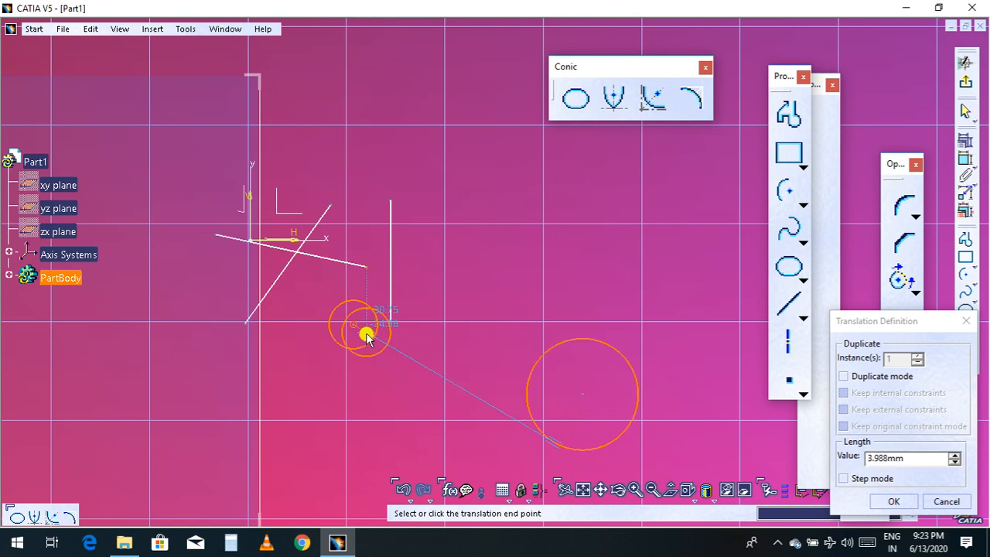
click(584, 396)
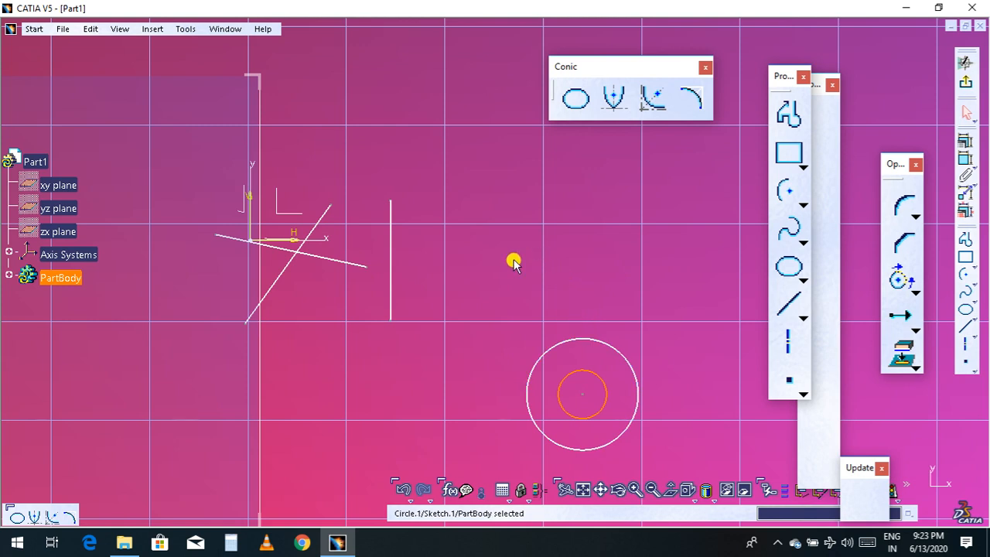
click(502, 278)
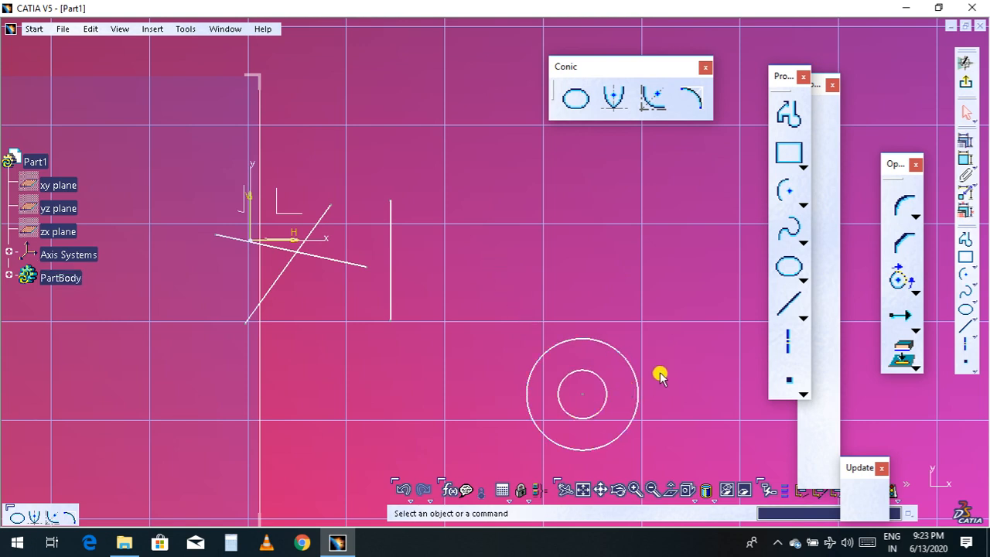
Translate one duplicate of the small circle from its center to the upper endpoint of the vertical line, with Duplicate mode on
middle_drag(683, 409, 670, 377)
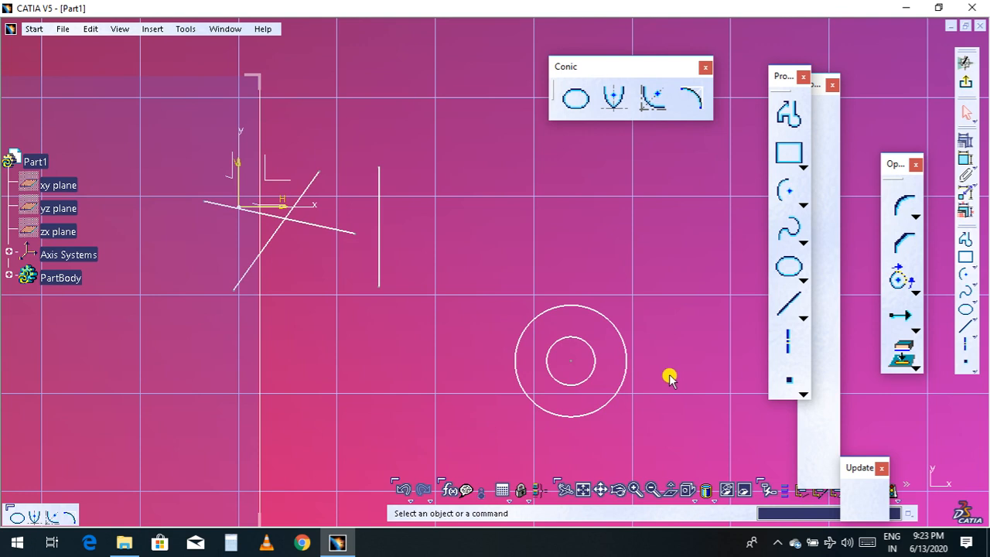
click(903, 319)
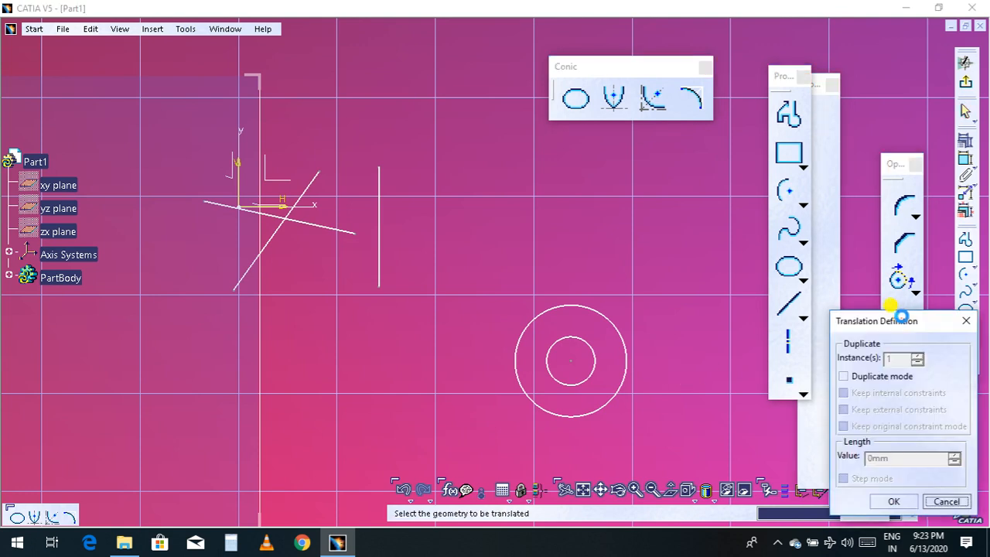
click(843, 377)
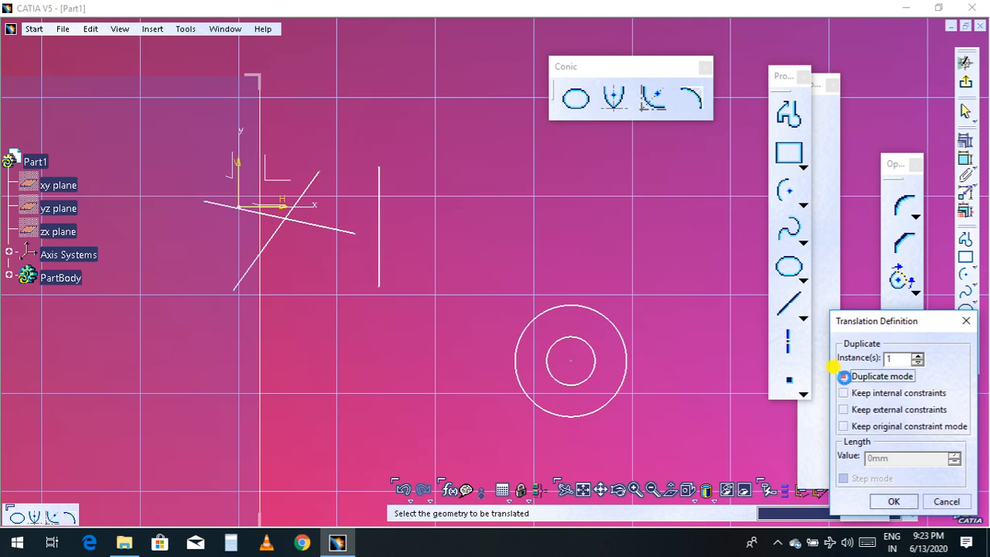
click(592, 371)
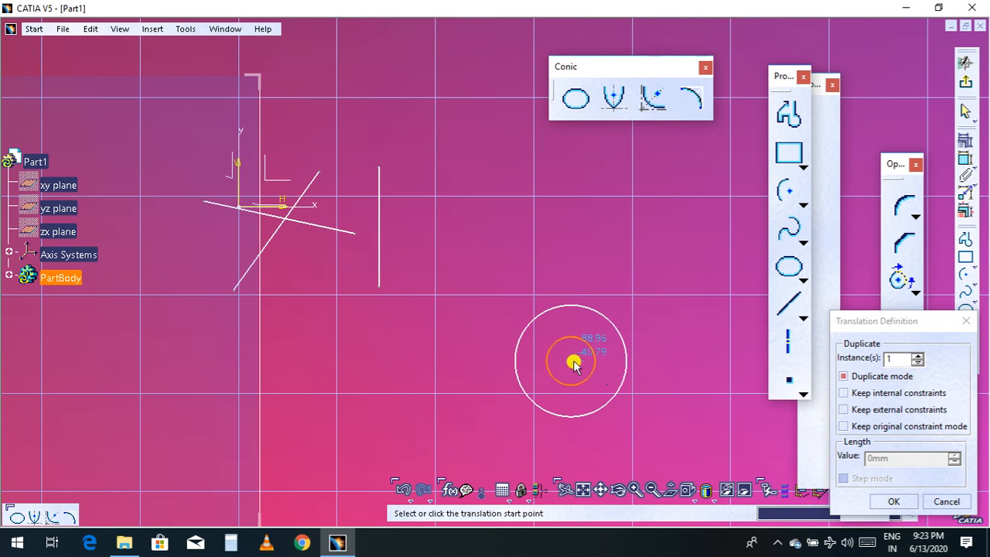
click(572, 360)
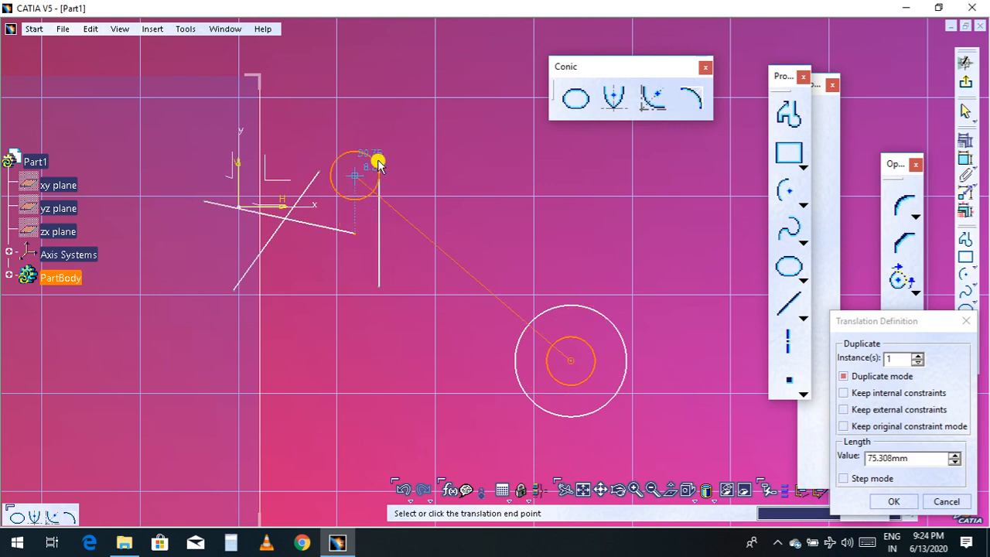
click(379, 167)
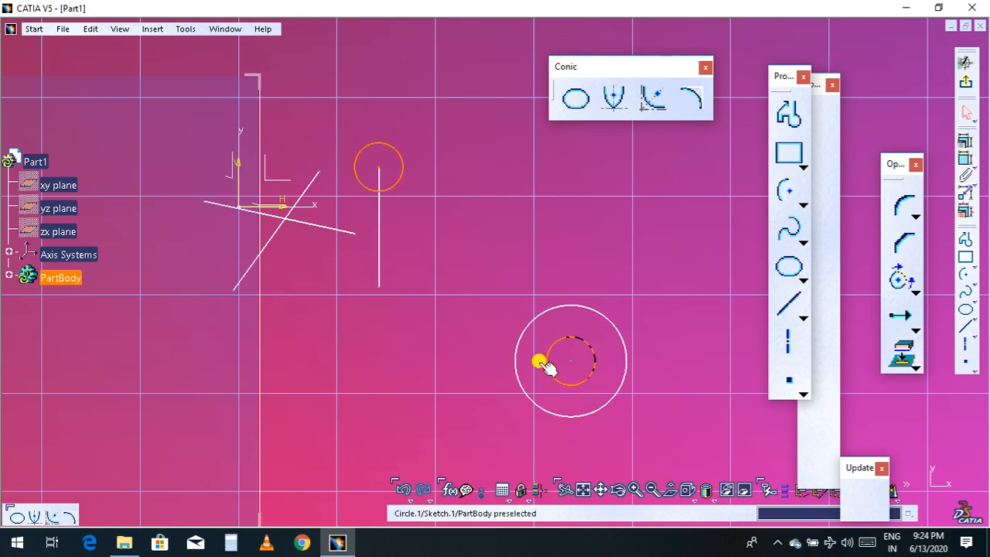
click(541, 214)
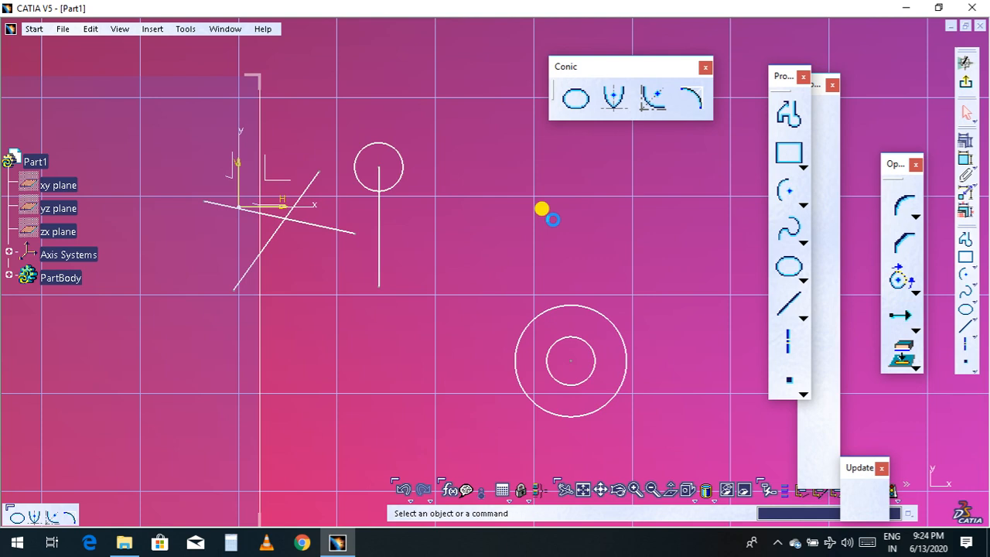
Translate the large circle from its center with 4 duplicate instances, forming an evenly spaced row going up and slightly left
click(902, 320)
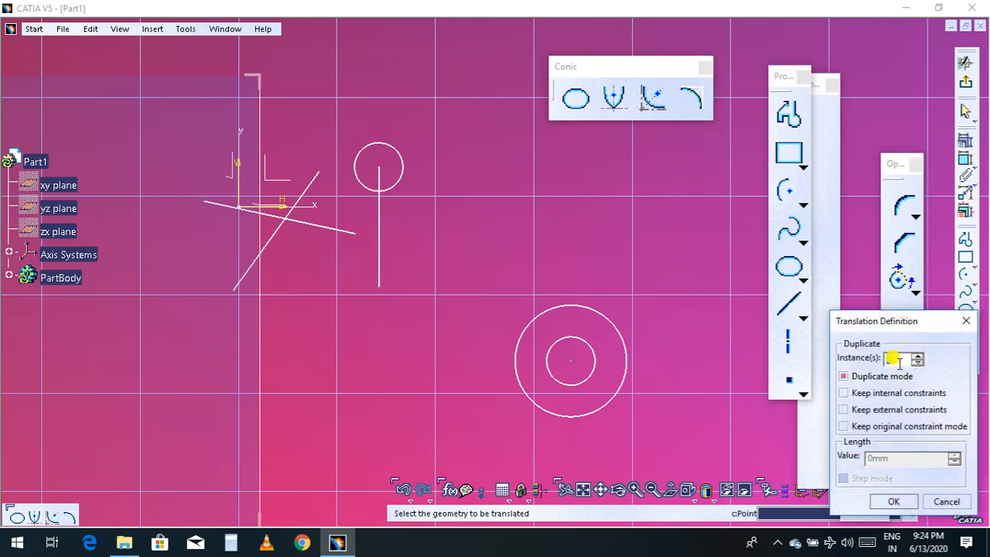
click(842, 375)
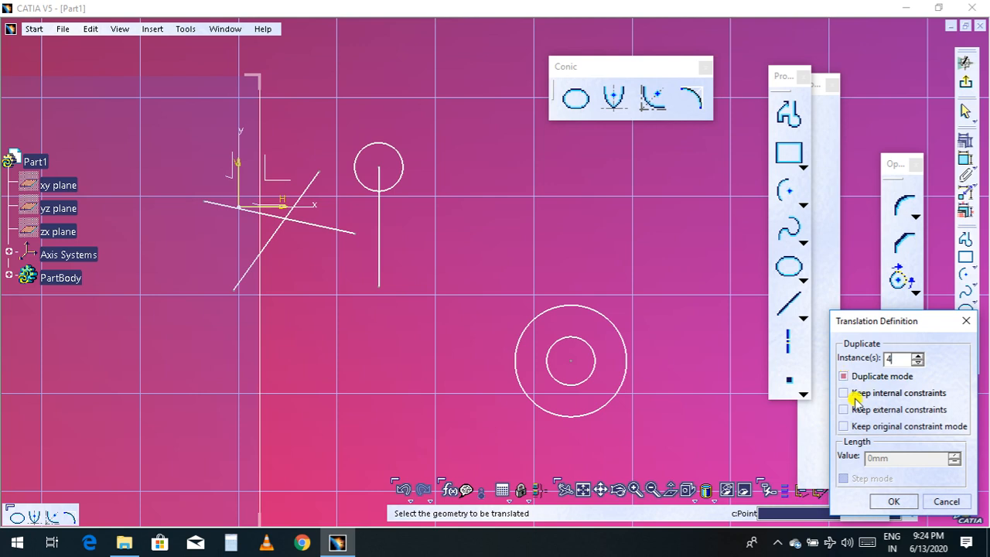
click(624, 348)
click(571, 360)
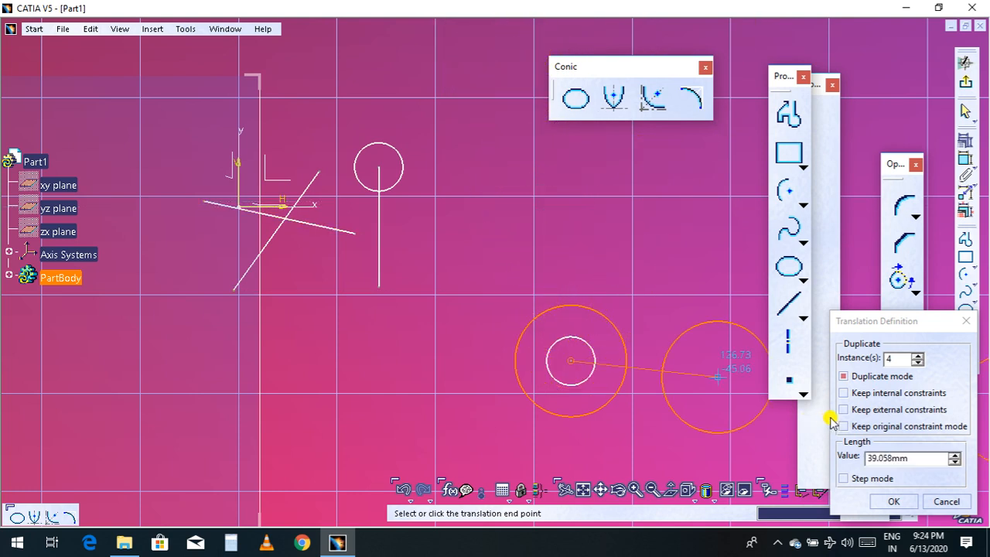
click(505, 174)
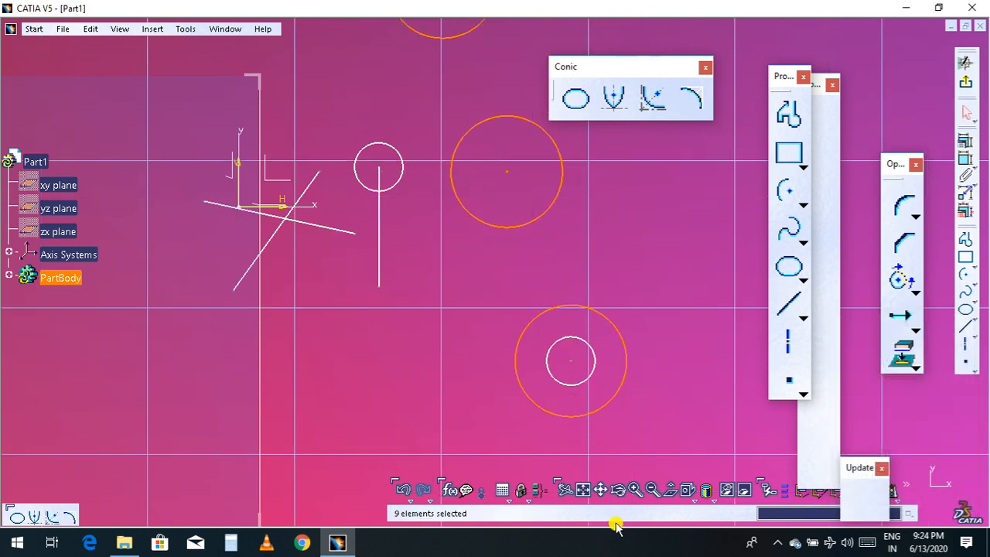
click(651, 490)
click(652, 490)
click(651, 489)
click(652, 490)
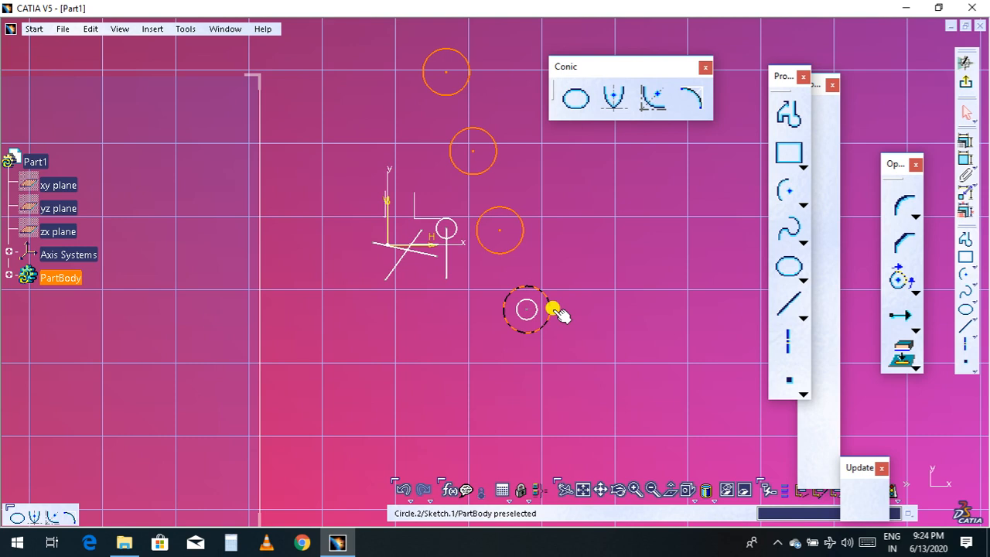
click(602, 317)
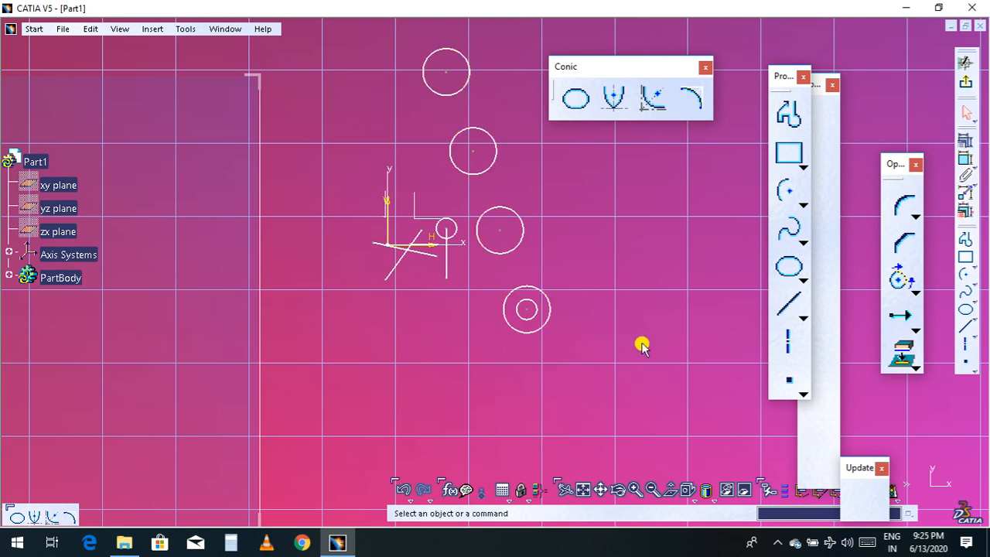
Bring up the sketch Transformation operations
middle_drag(635, 342, 591, 370)
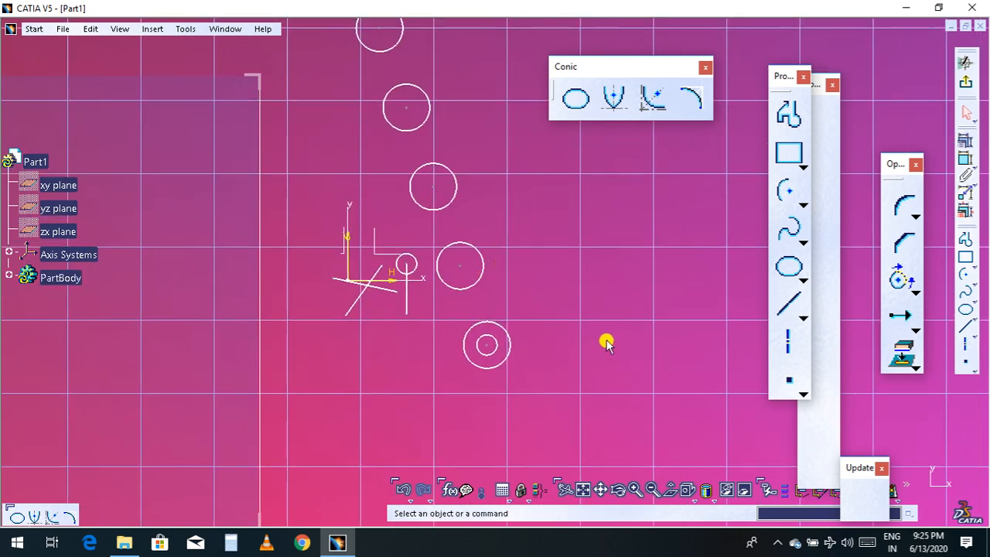
click(186, 29)
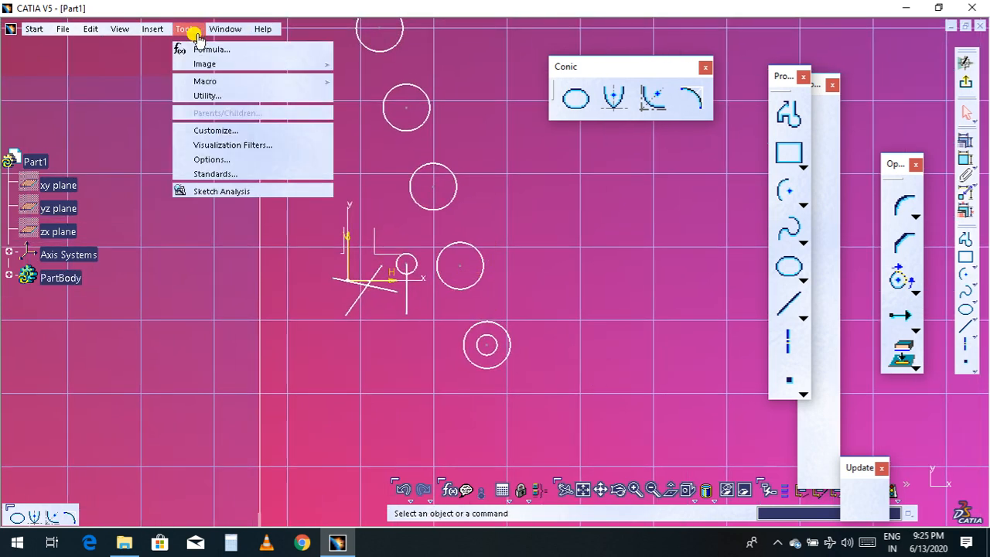
mouse_move(152, 29)
mouse_move(186, 93)
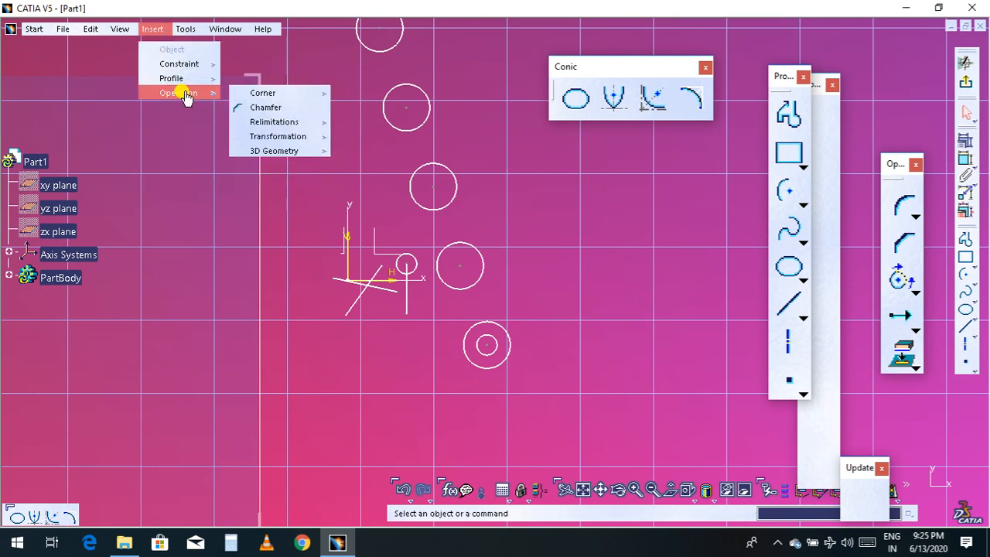
mouse_move(276, 140)
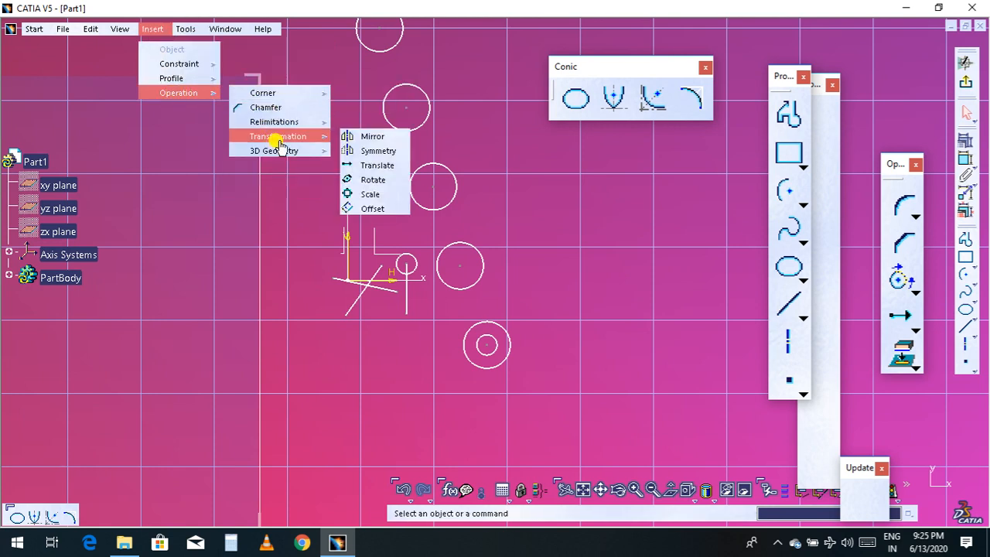